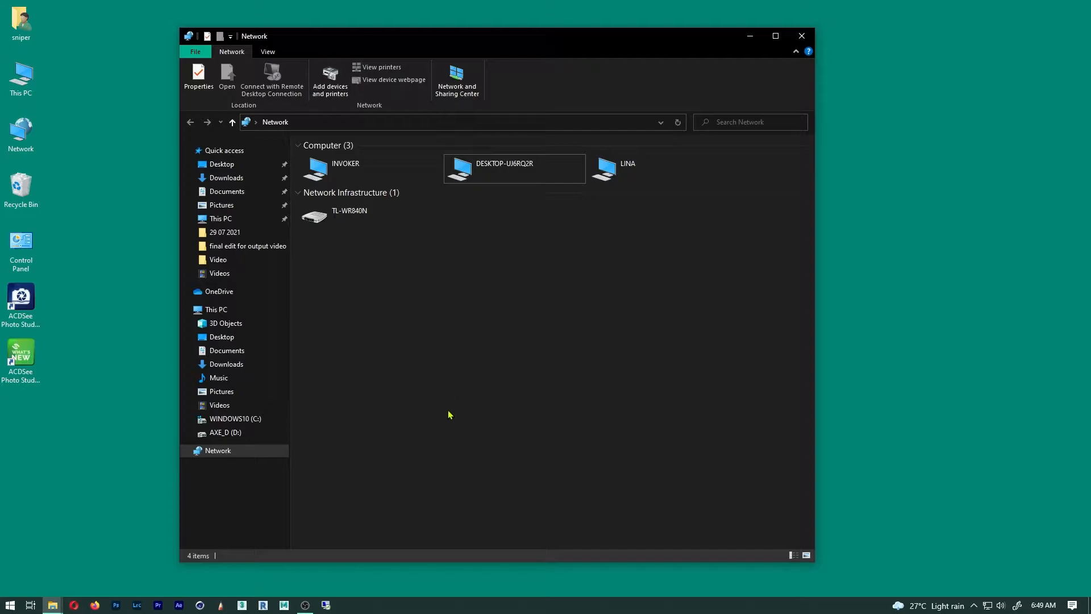
Search the installed apps with "re" to find Remote Desktop Connection
{"action": "key", "text": "super"}
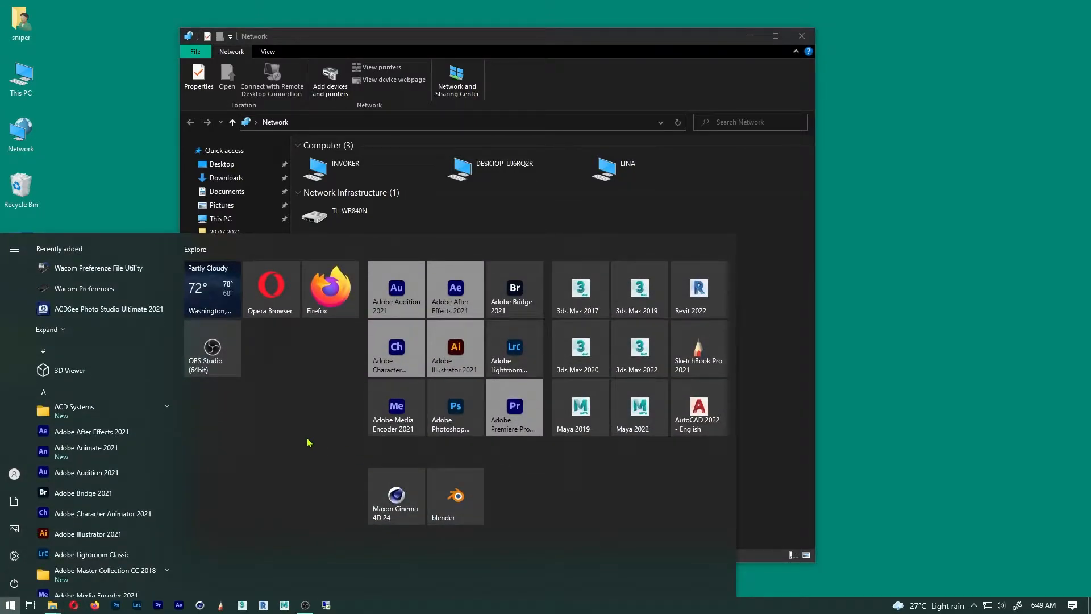
{"action": "type", "text": "re"}
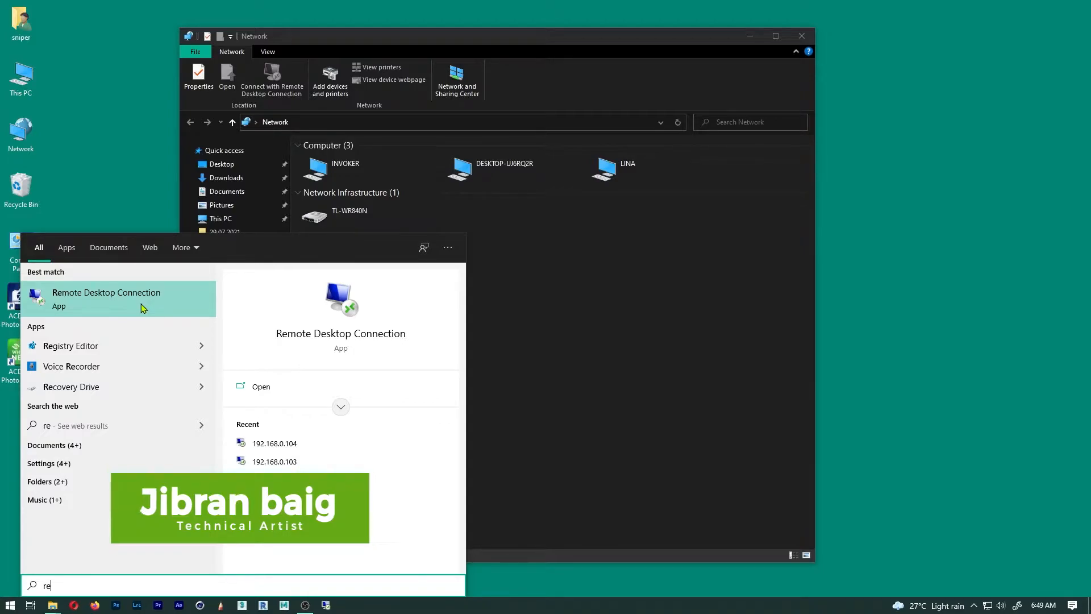
Open the Internet Protocol Version 4 (TCP/IPv4) properties of the Ethernet adapter
{"action": "right_click", "coordinate": [987, 605]}
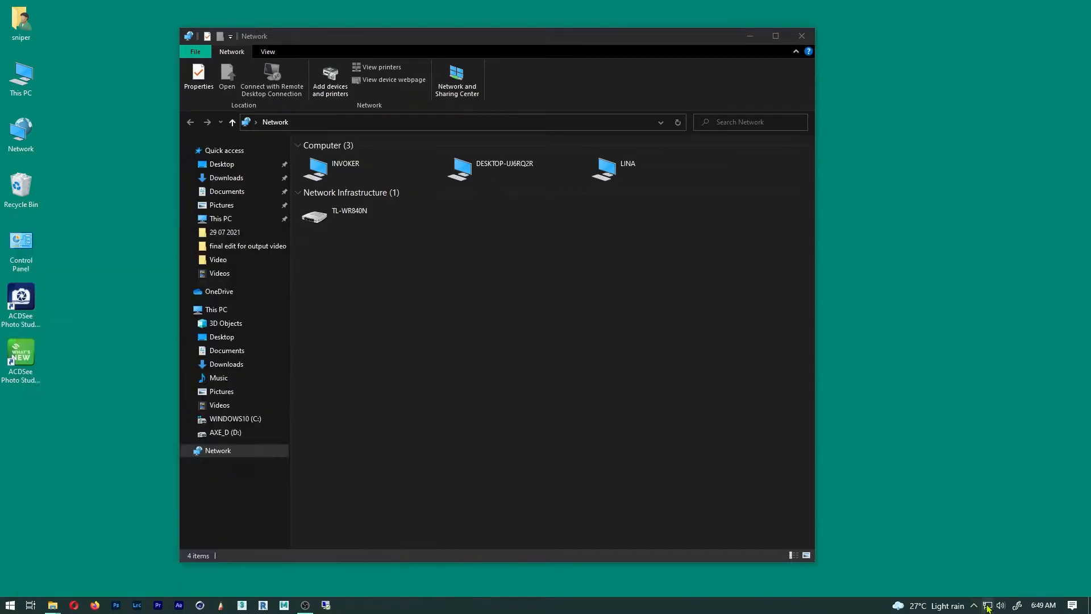
{"action": "left_click", "coordinate": [988, 587]}
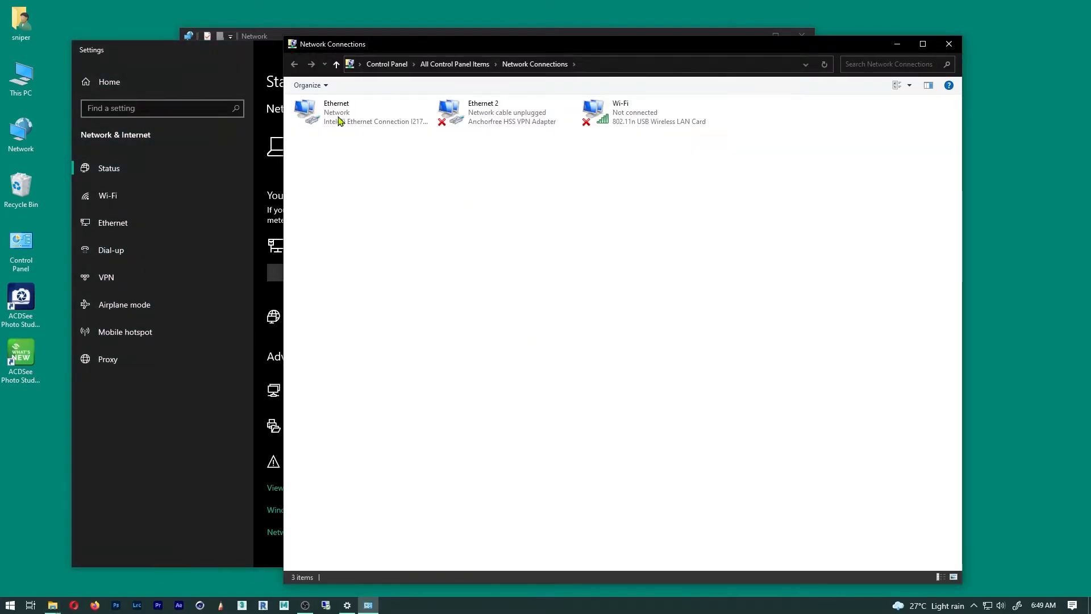
{"action": "left_click", "coordinate": [327, 115]}
{"action": "right_click", "coordinate": [328, 115]}
{"action": "left_click", "coordinate": [384, 221]}
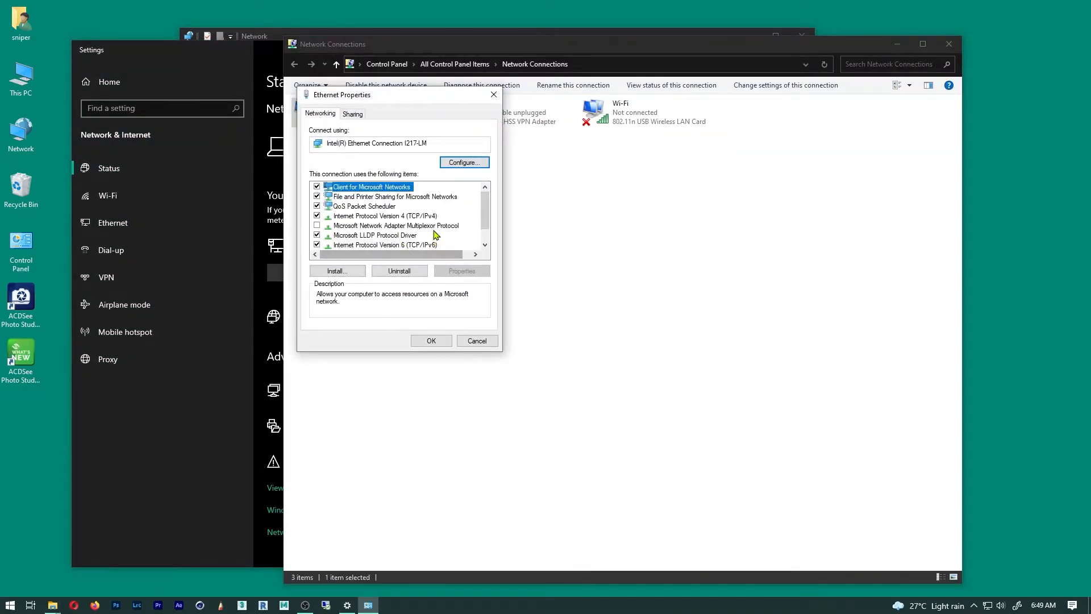
{"action": "left_click", "coordinate": [430, 217]}
{"action": "left_click", "coordinate": [461, 271]}
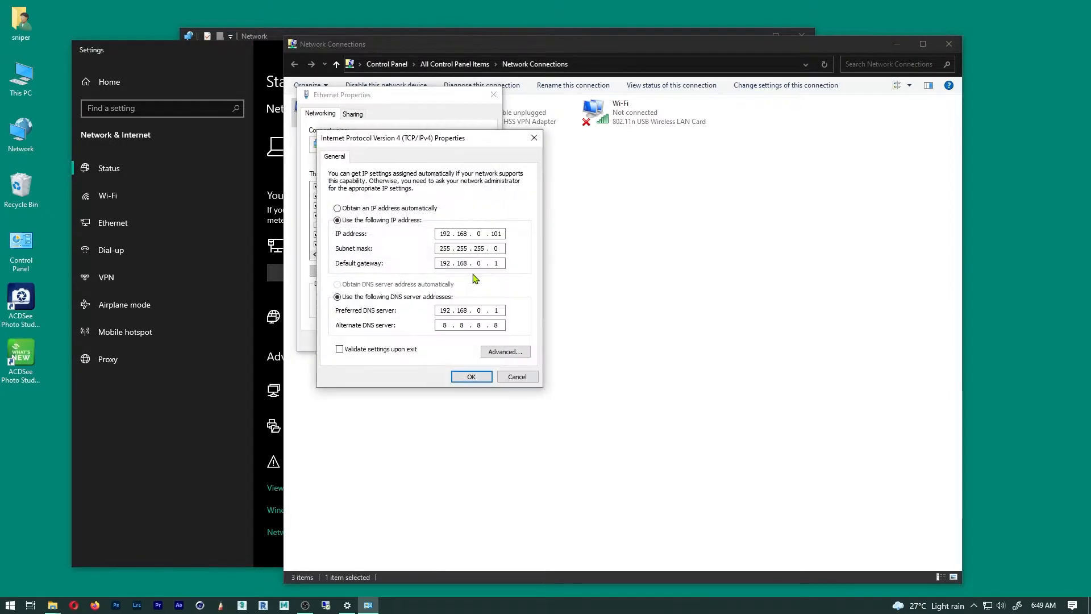
Examine the Ethernet adapter's static IP address, then close the network settings without saving changes
{"action": "left_click_drag", "start_coordinate": [493, 234], "coordinate": [506, 238]}
{"action": "left_click", "coordinate": [503, 233]}
{"action": "left_click", "coordinate": [516, 376]}
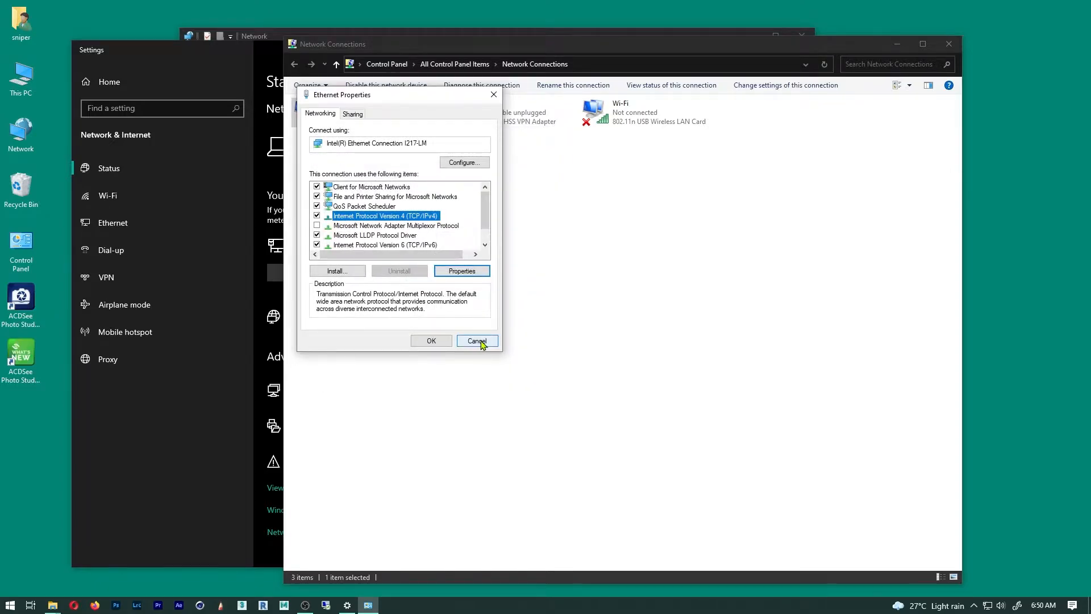
{"action": "left_click", "coordinate": [477, 341]}
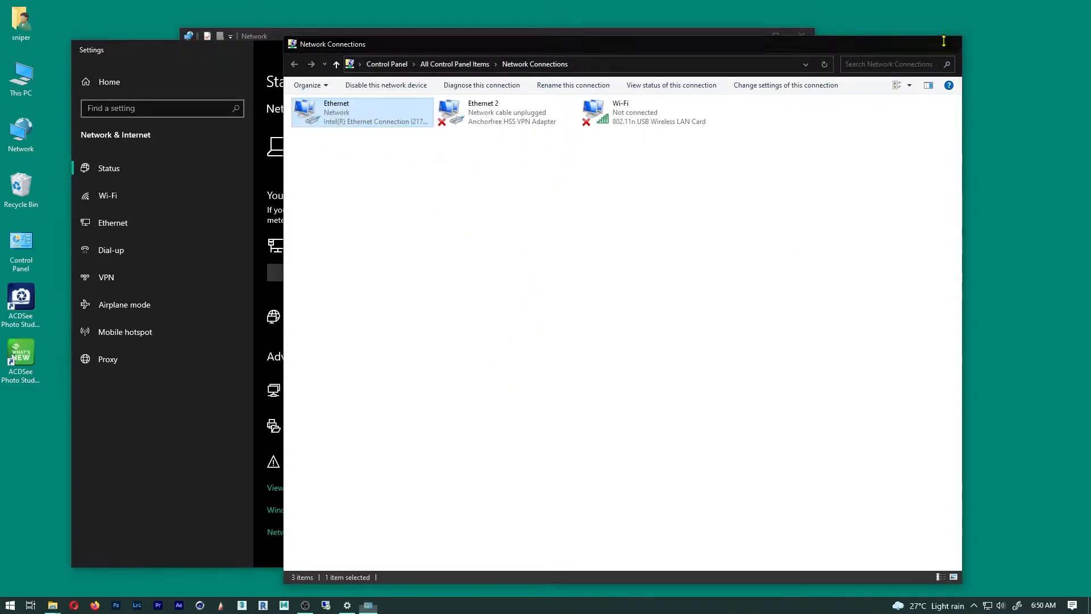
{"action": "left_click", "coordinate": [947, 43]}
{"action": "left_click", "coordinate": [935, 49]}
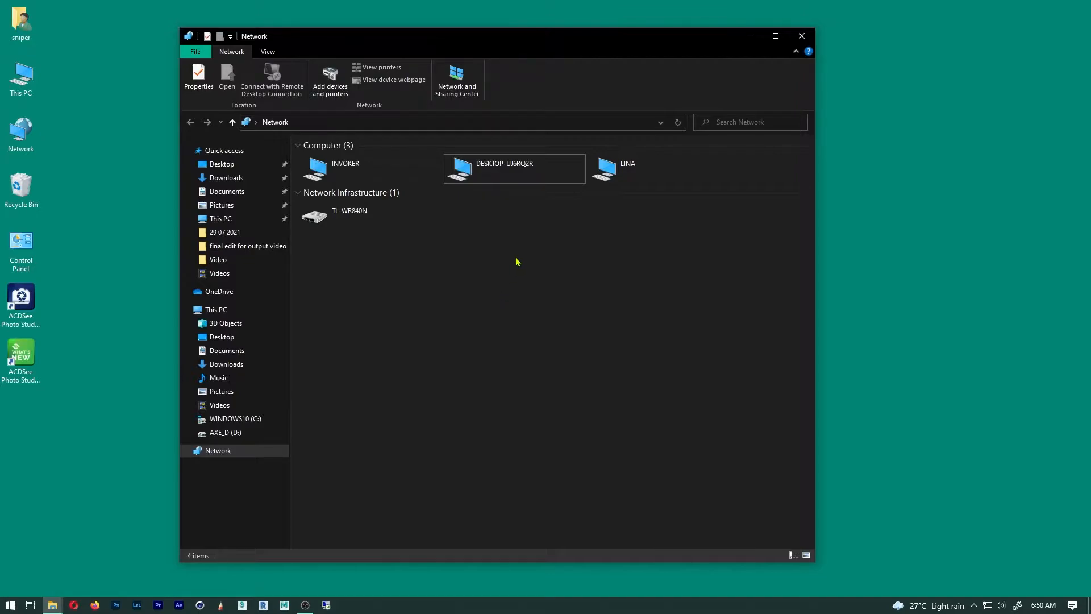
Select the DESKTOP-UJ6RQ2R computer on the network and open Remote Desktop Connection below the listed computers
{"action": "left_click", "coordinate": [508, 170]}
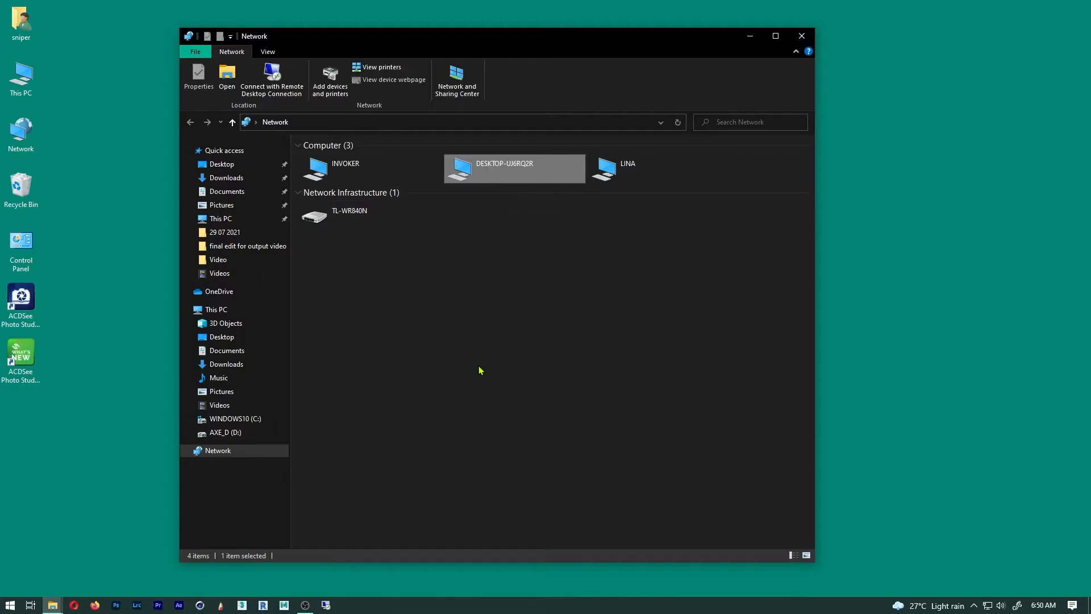
{"action": "left_click", "coordinate": [325, 604]}
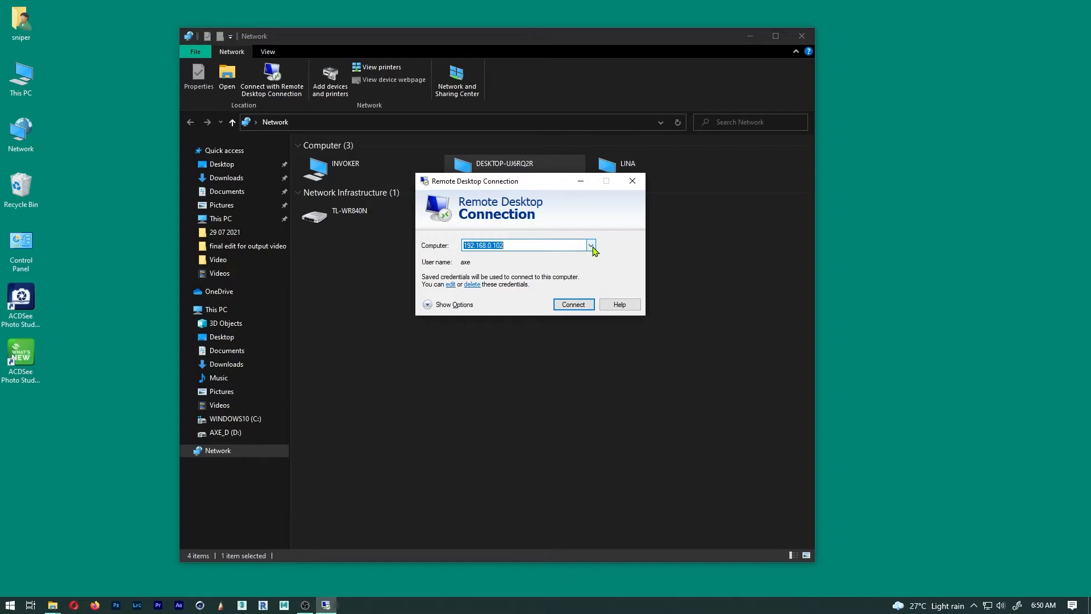
{"action": "left_click_drag", "start_coordinate": [538, 190], "coordinate": [524, 259]}
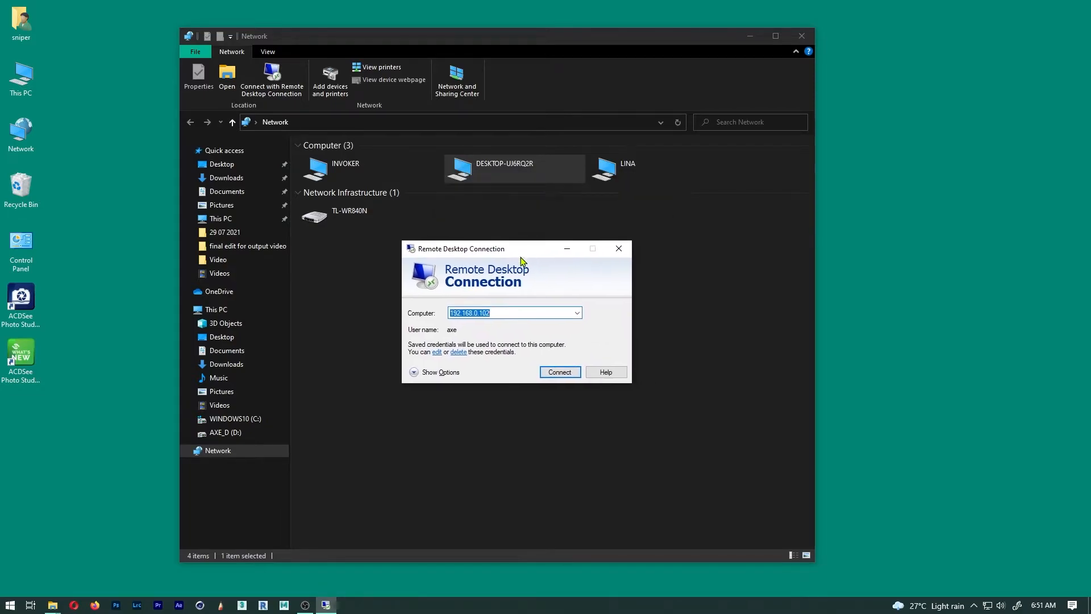
Examine the previously used computer addresses and the user name in Remote Desktop Connection
{"action": "left_click", "coordinate": [510, 312]}
{"action": "left_click", "coordinate": [577, 313]}
{"action": "left_click", "coordinate": [628, 314]}
{"action": "left_click_drag", "start_coordinate": [521, 256], "coordinate": [493, 250]}
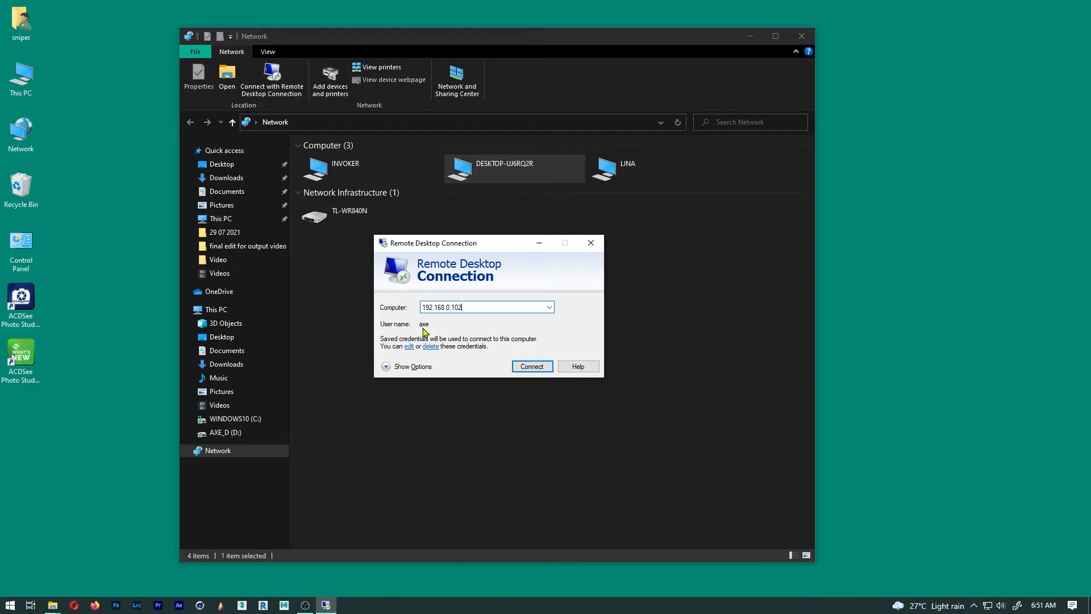
{"action": "left_click", "coordinate": [549, 308]}
{"action": "left_click", "coordinate": [549, 307]}
{"action": "left_click_drag", "start_coordinate": [512, 245], "coordinate": [500, 246]}
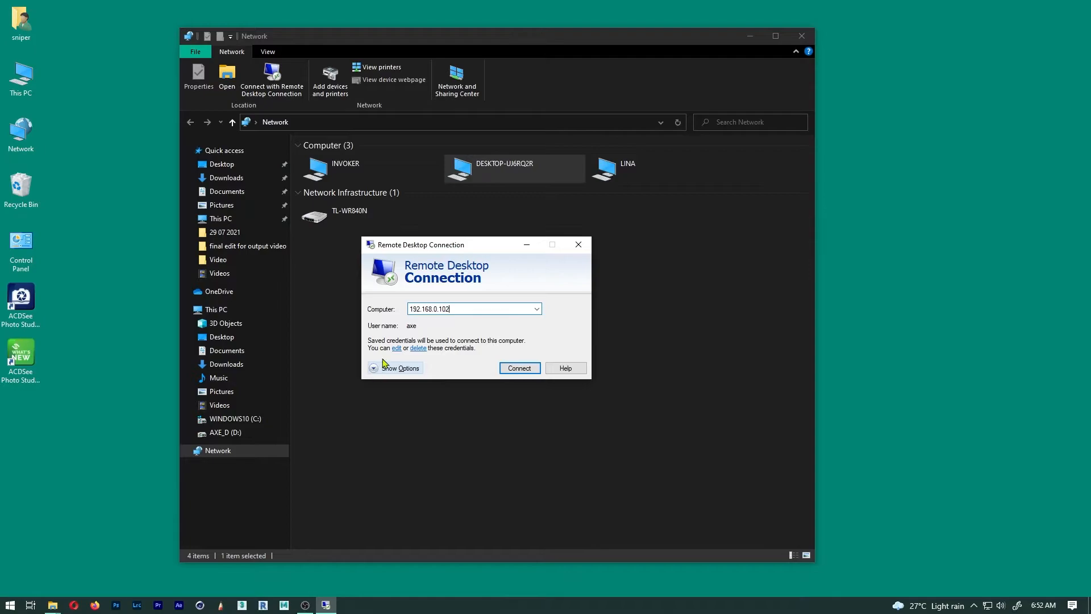
Set the remote computer address to 192.168.0.104 and start the connection, trying 192.168.0.103 in between
{"action": "left_click", "coordinate": [537, 309]}
{"action": "left_click", "coordinate": [533, 318]}
{"action": "key", "text": "BackSpace"}
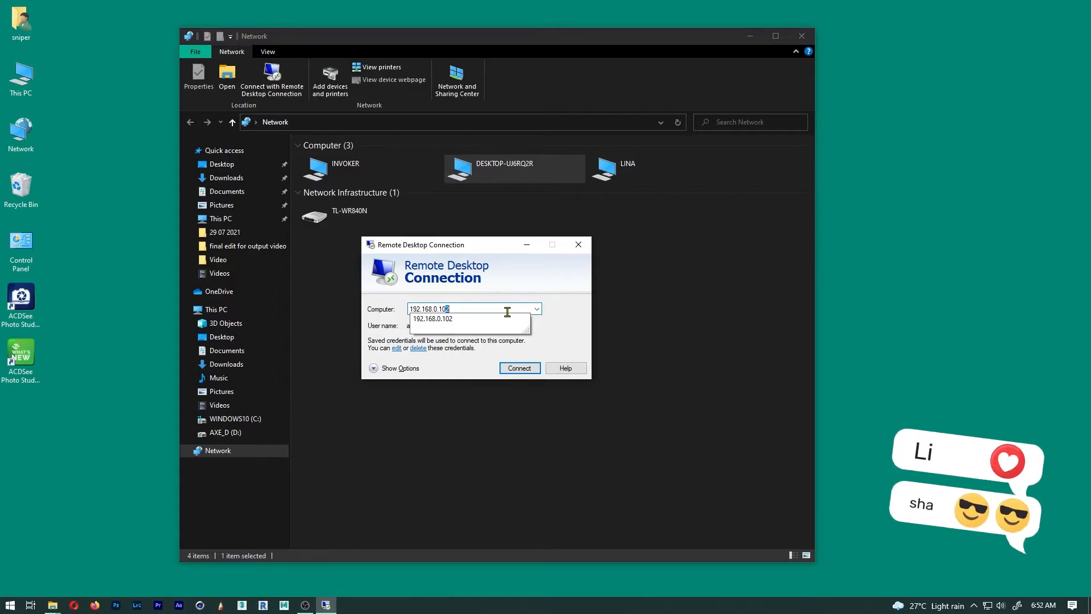
{"action": "type", "text": "4"}
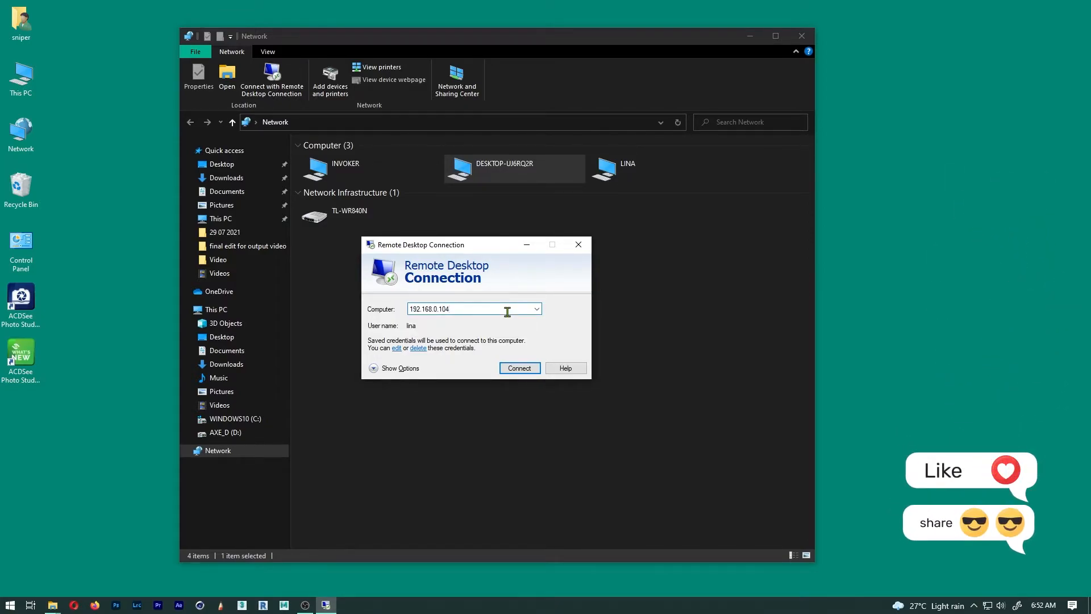
{"action": "key", "text": "BackSpace"}
{"action": "type", "text": "3"}
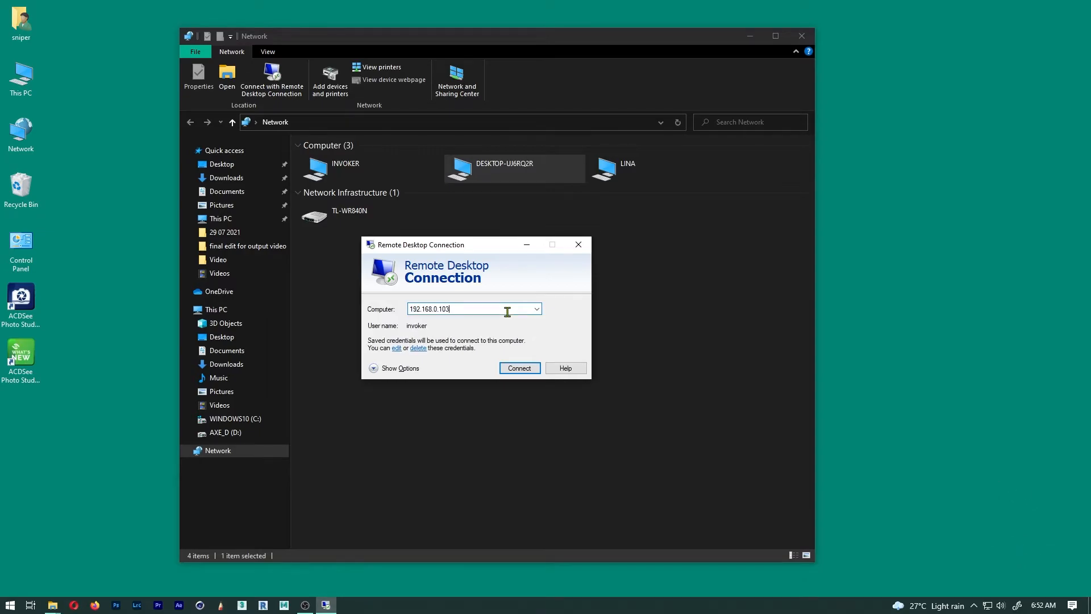
{"action": "key", "text": "BackSpace"}
{"action": "type", "text": "4"}
{"action": "key", "text": "Return"}
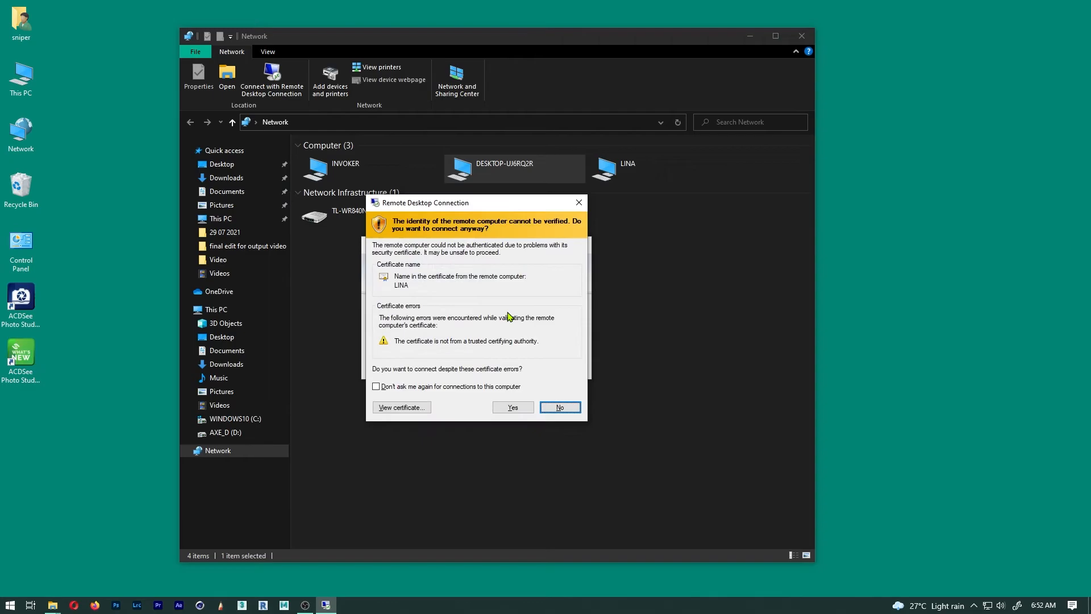
Decline the unverified certificate connection and delete the saved credentials for 192.168.0.104
{"action": "left_click_drag", "start_coordinate": [488, 206], "coordinate": [608, 139]}
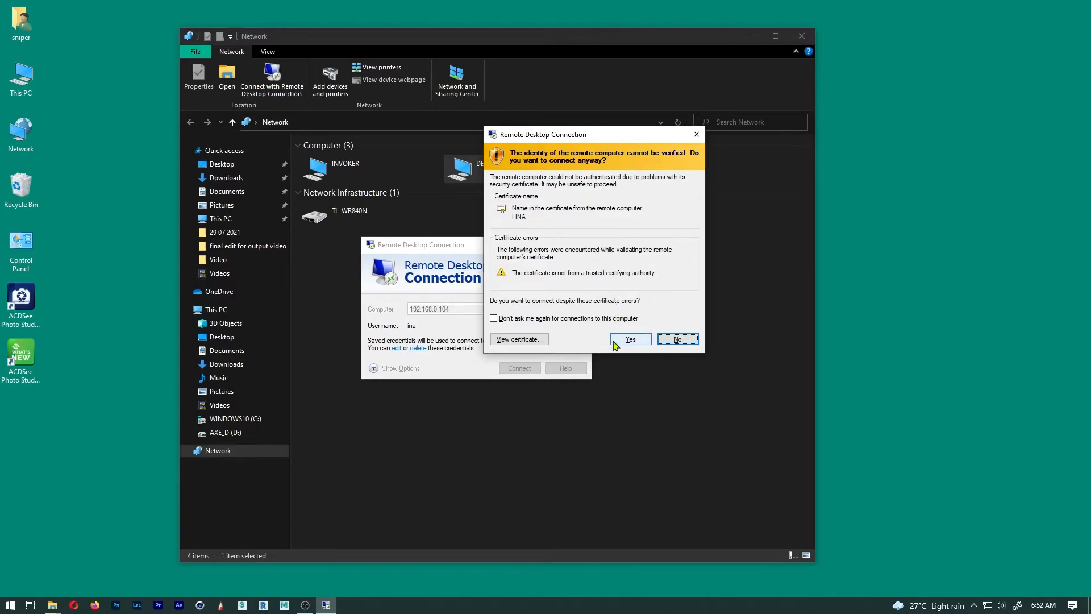
{"action": "left_click", "coordinate": [677, 340]}
{"action": "left_click", "coordinate": [418, 348]}
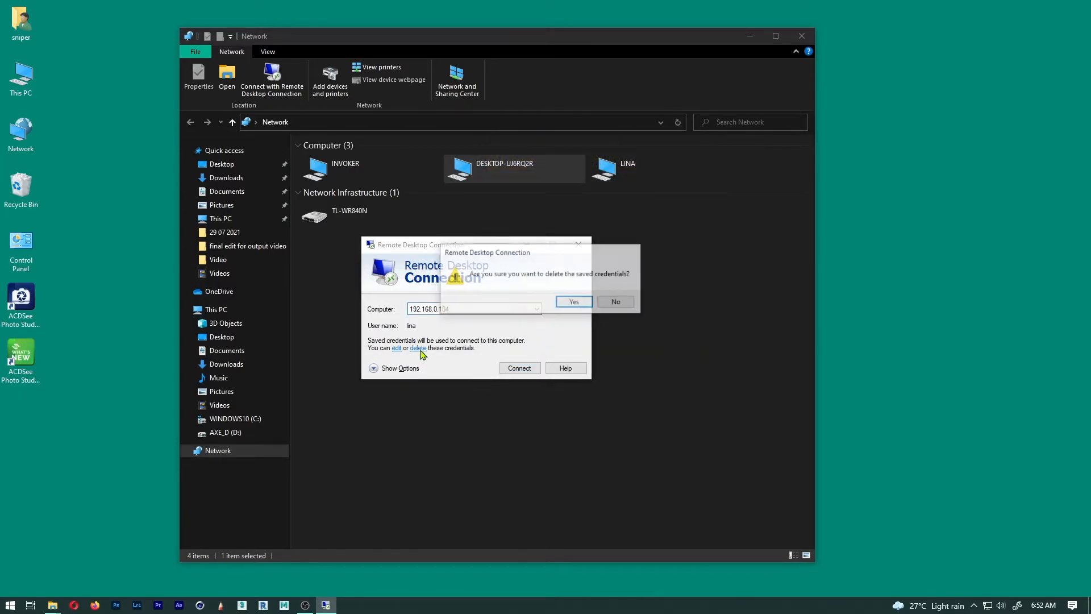
{"action": "left_click", "coordinate": [575, 301]}
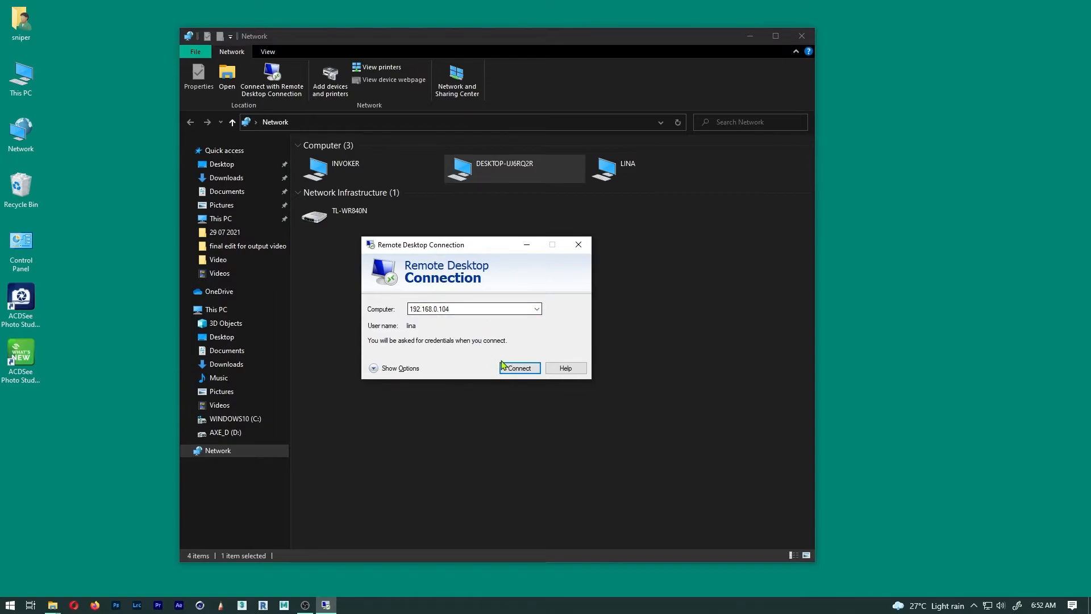
Connect to 192.168.0.104 again, keep the suggested account instead of a different one, and enter the account password
{"action": "left_click", "coordinate": [518, 368]}
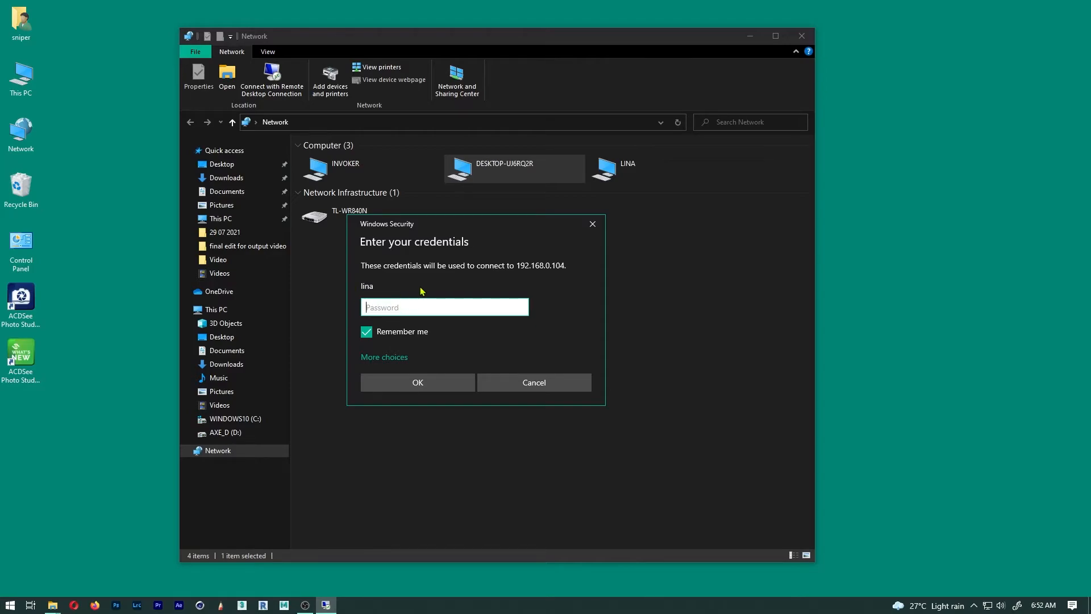
{"action": "left_click", "coordinate": [389, 357]}
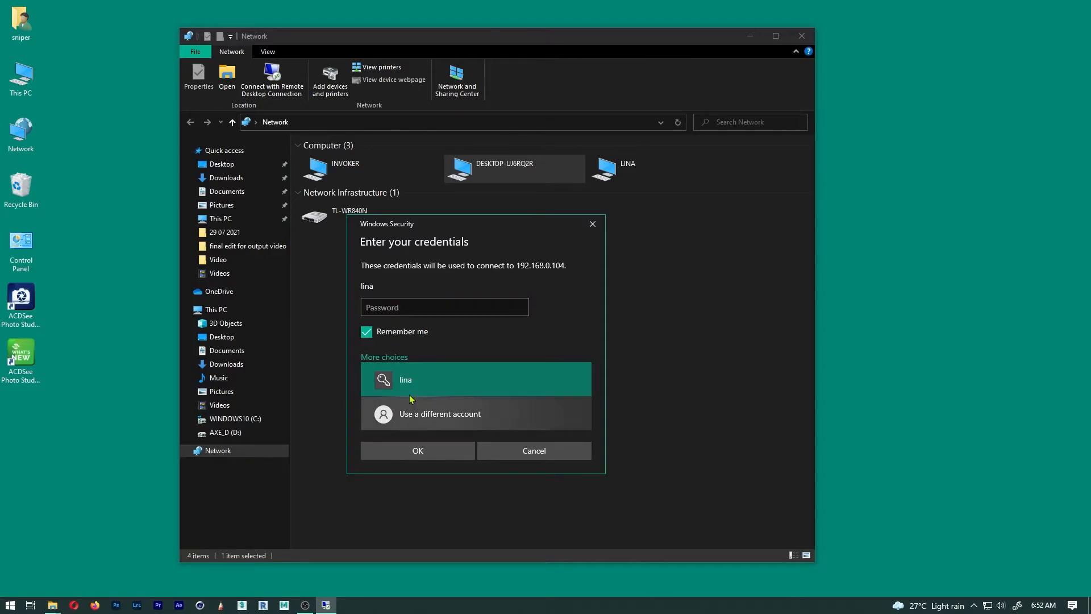
{"action": "left_click", "coordinate": [434, 419]}
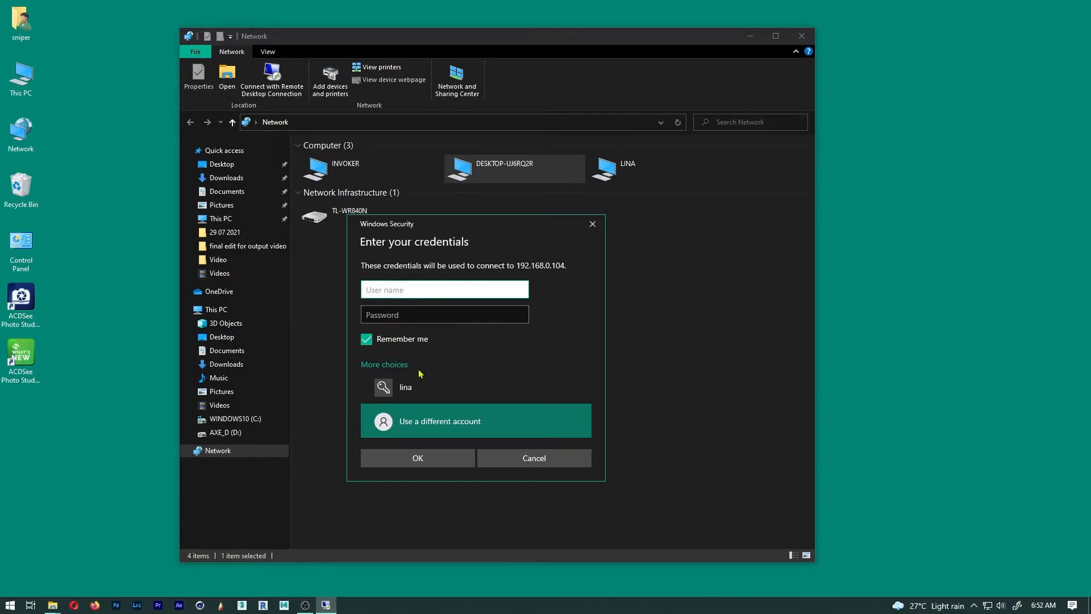
{"action": "left_click", "coordinate": [420, 387]}
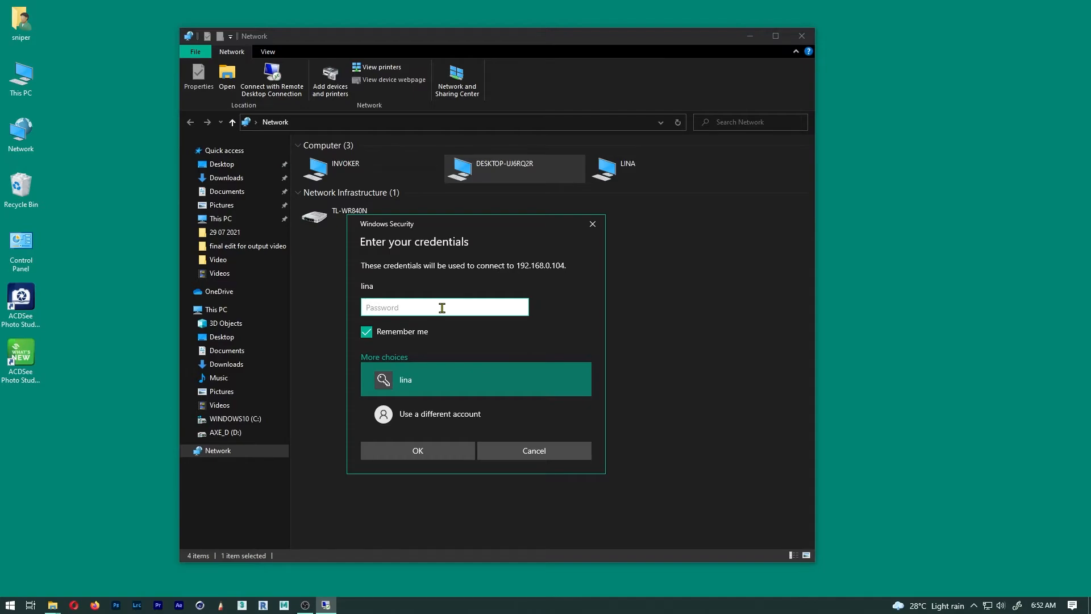
{"action": "type", "text": "••••••"}
{"action": "left_click", "coordinate": [411, 451]}
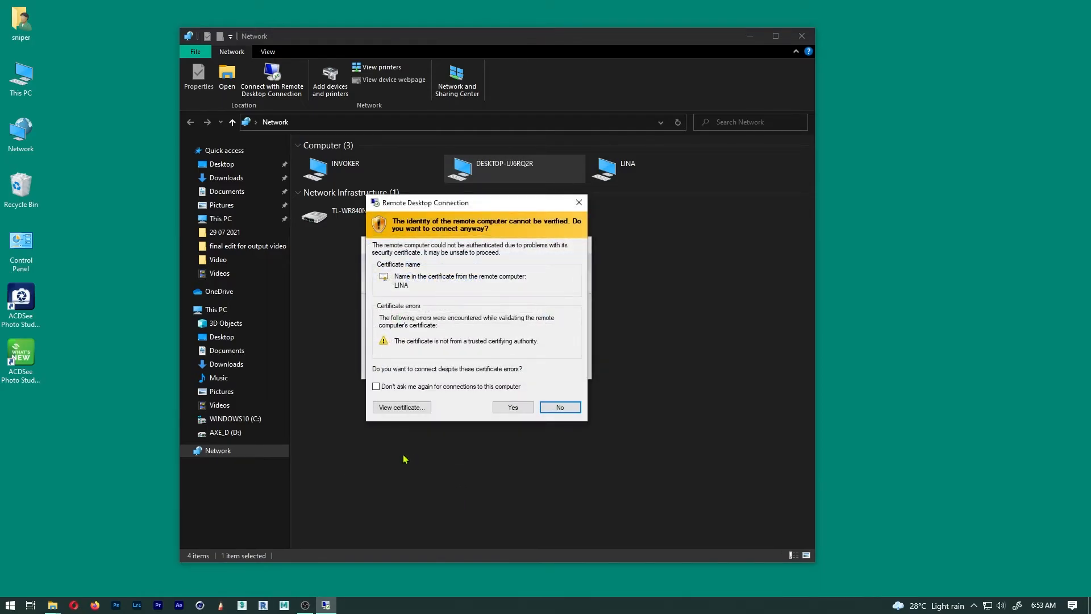
Accept the certificate for 192.168.0.104 without being asked again, and shift its remote session window slightly
{"action": "left_click", "coordinate": [434, 389]}
{"action": "left_click", "coordinate": [512, 408]}
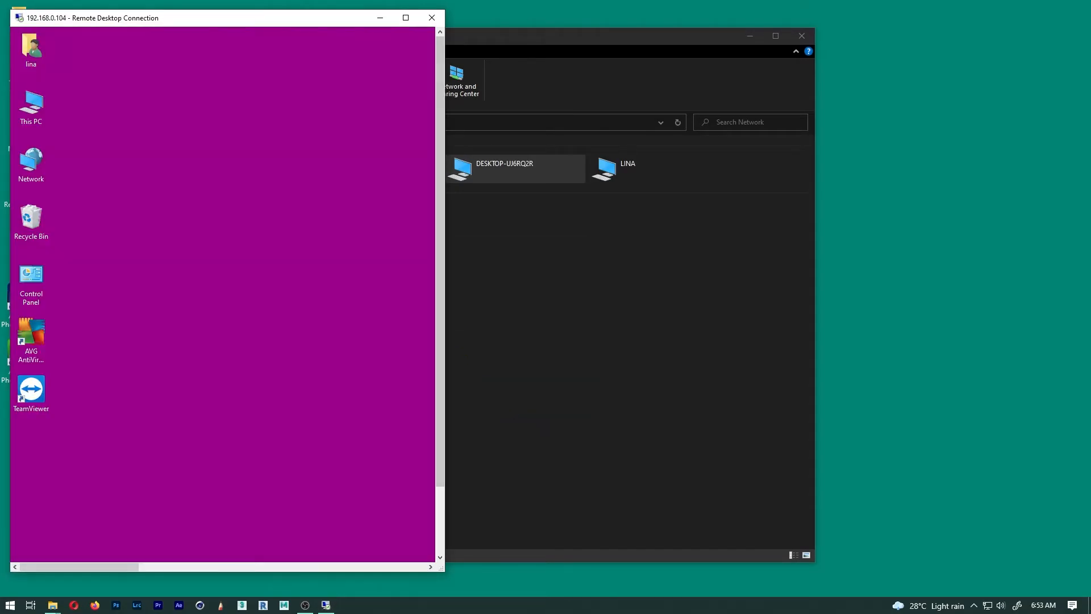
{"action": "mouse_move", "coordinate": [282, 25]}
{"action": "left_mouse_down"}
{"action": "mouse_move", "coordinate": [389, 36]}
{"action": "mouse_move", "coordinate": [290, 37]}
{"action": "left_mouse_up"}
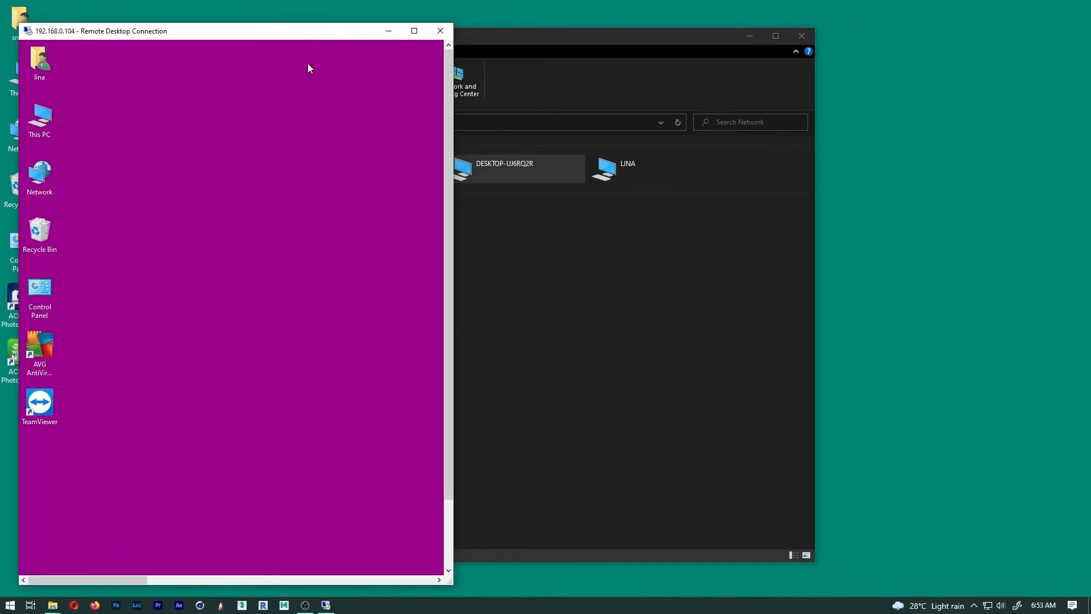
Connect to 192.168.0.102 and place its remote session window so it partly overlaps the 192.168.0.104 session
{"action": "right_click", "coordinate": [325, 604]}
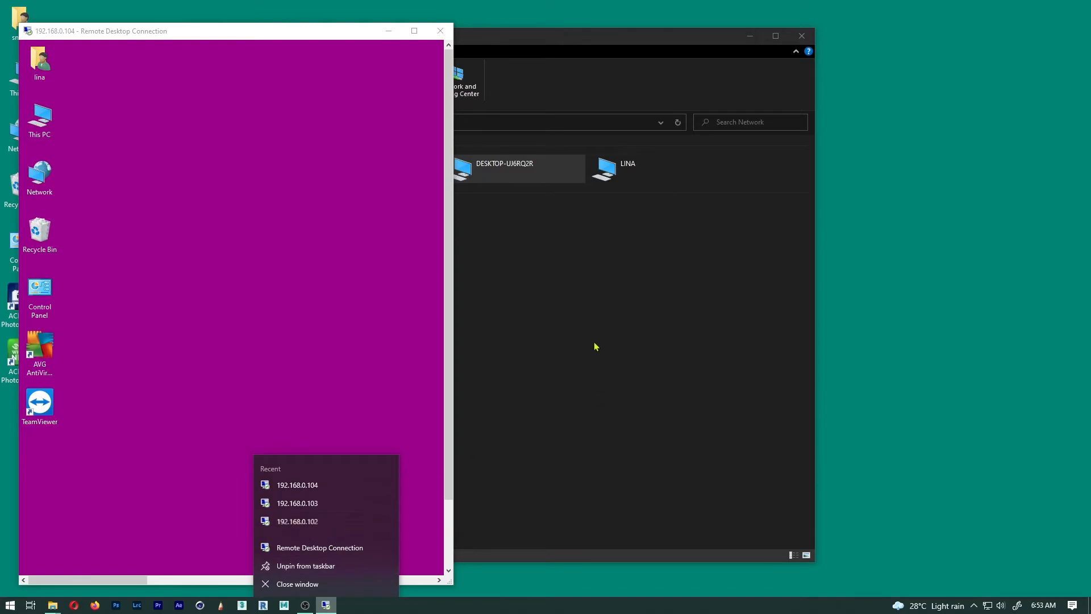
{"action": "left_click", "coordinate": [581, 305]}
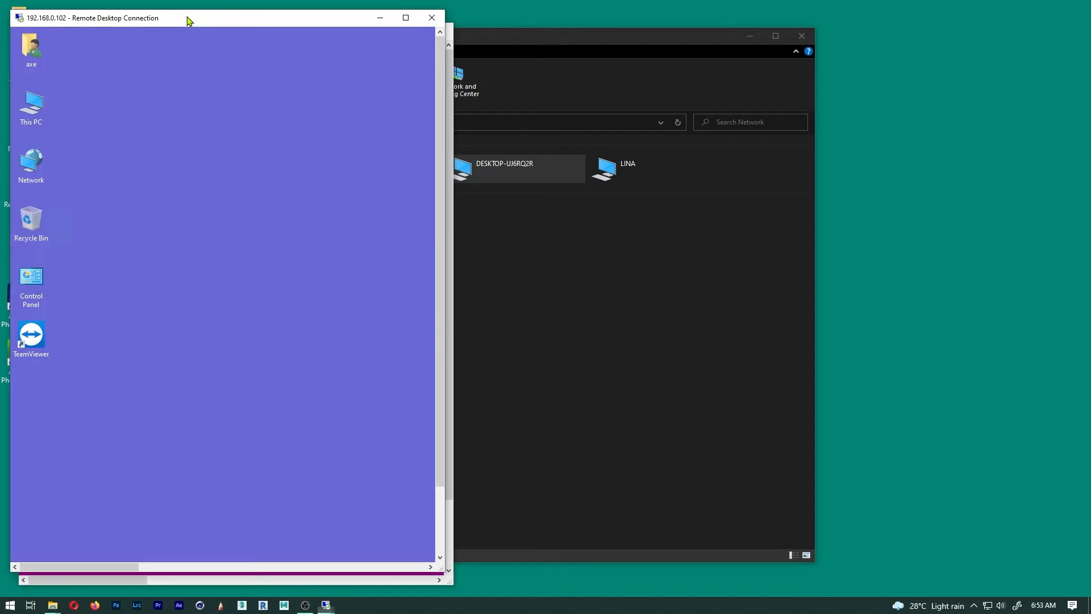
{"action": "left_click_drag", "start_coordinate": [190, 21], "coordinate": [391, 28]}
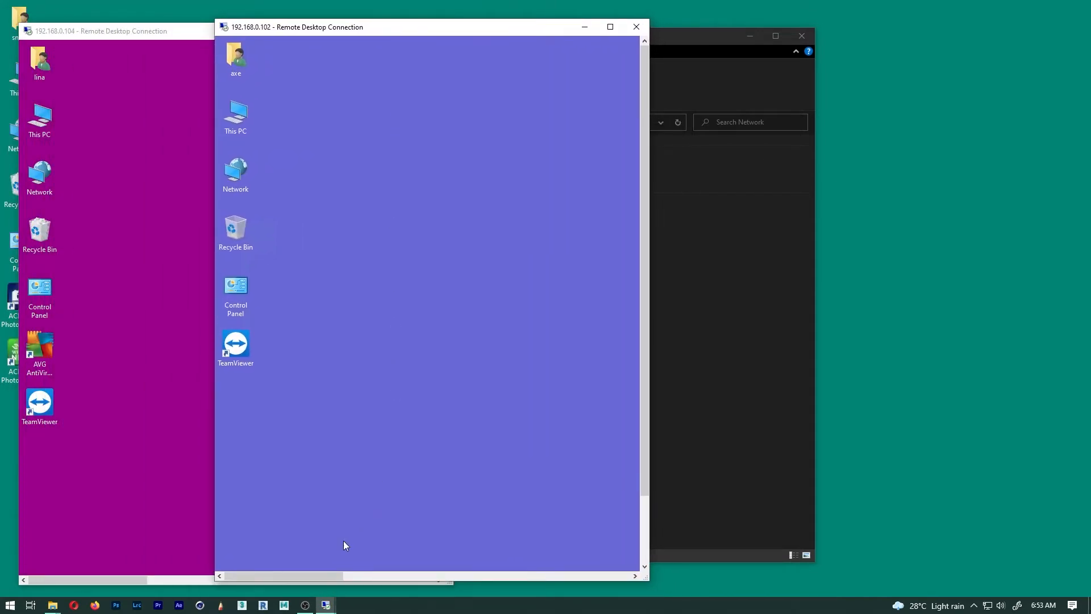
Connect to 192.168.0.103 and place its remote session window beside the other two sessions
{"action": "right_click", "coordinate": [325, 605]}
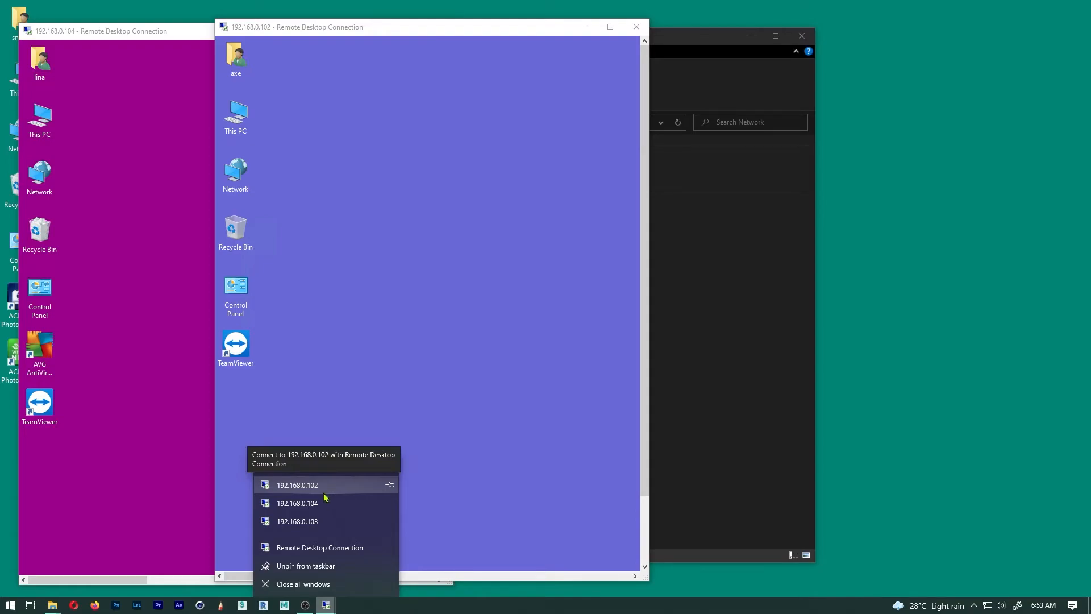
{"action": "left_click", "coordinate": [447, 401]}
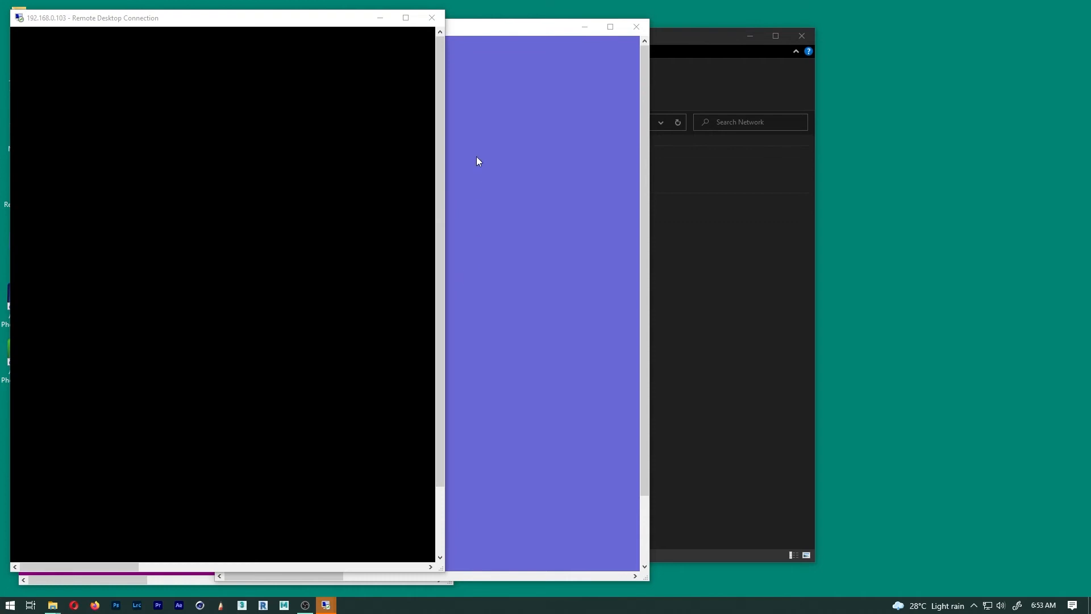
{"action": "left_click_drag", "start_coordinate": [257, 21], "coordinate": [791, 28]}
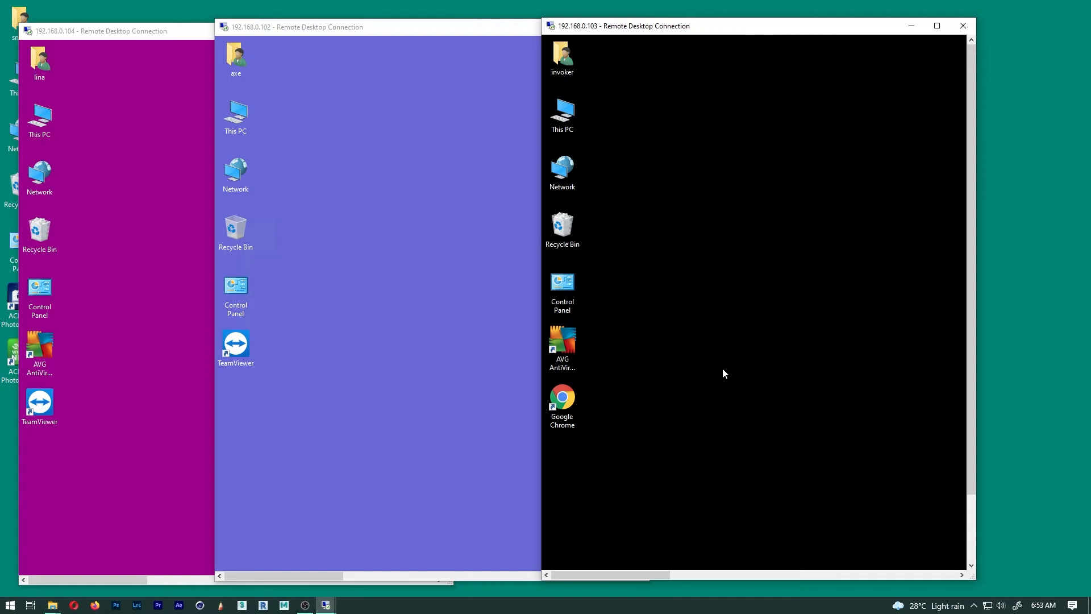
{"action": "left_click_drag", "start_coordinate": [766, 33], "coordinate": [714, 34]}
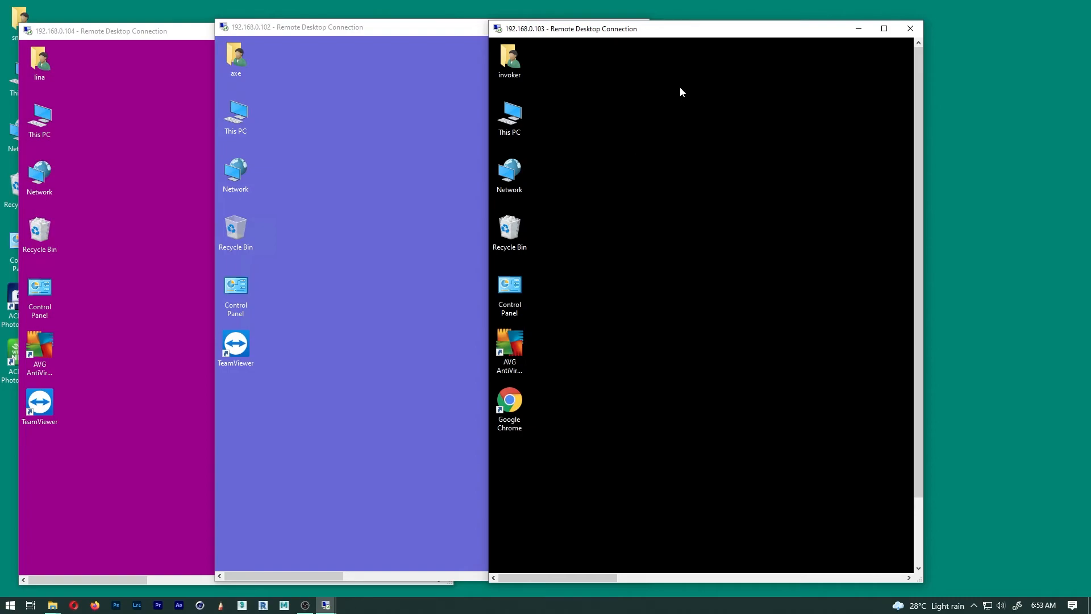
Maximize the 192.168.0.103 session window and switch the remote computer's taskbar to its smaller size
{"action": "left_click_drag", "start_coordinate": [695, 29], "coordinate": [737, 27]}
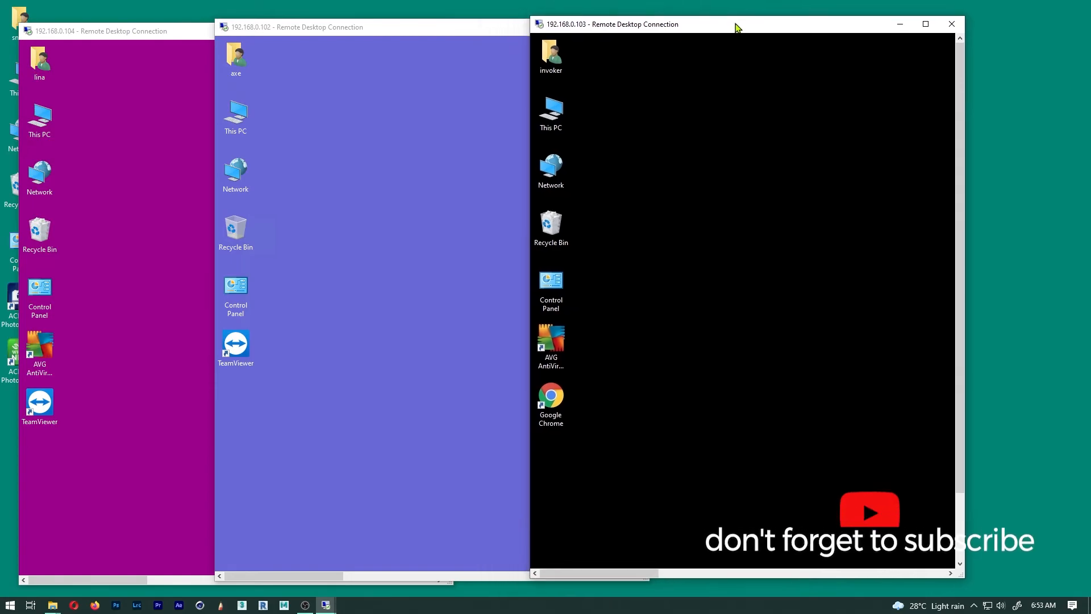
{"action": "left_click", "coordinate": [925, 24]}
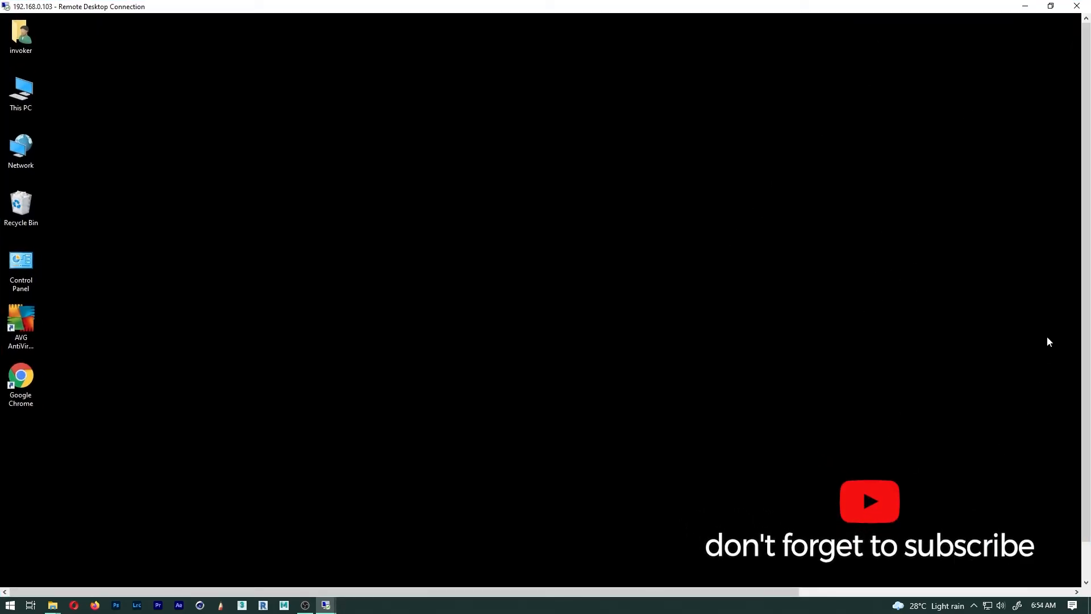
{"action": "left_click_drag", "start_coordinate": [1088, 274], "coordinate": [1083, 324]}
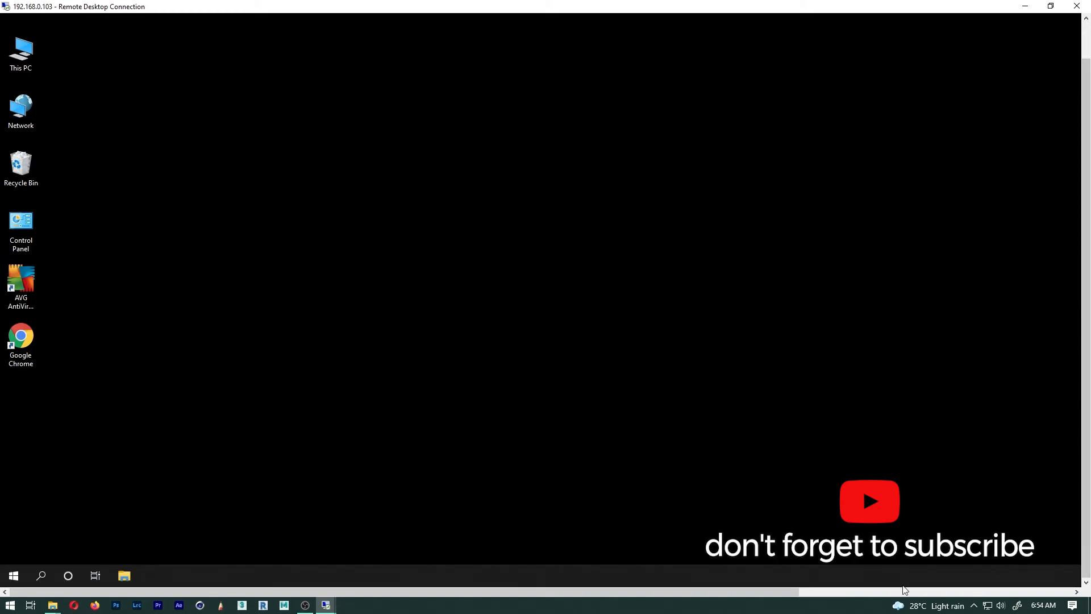
{"action": "right_click", "coordinate": [640, 575]}
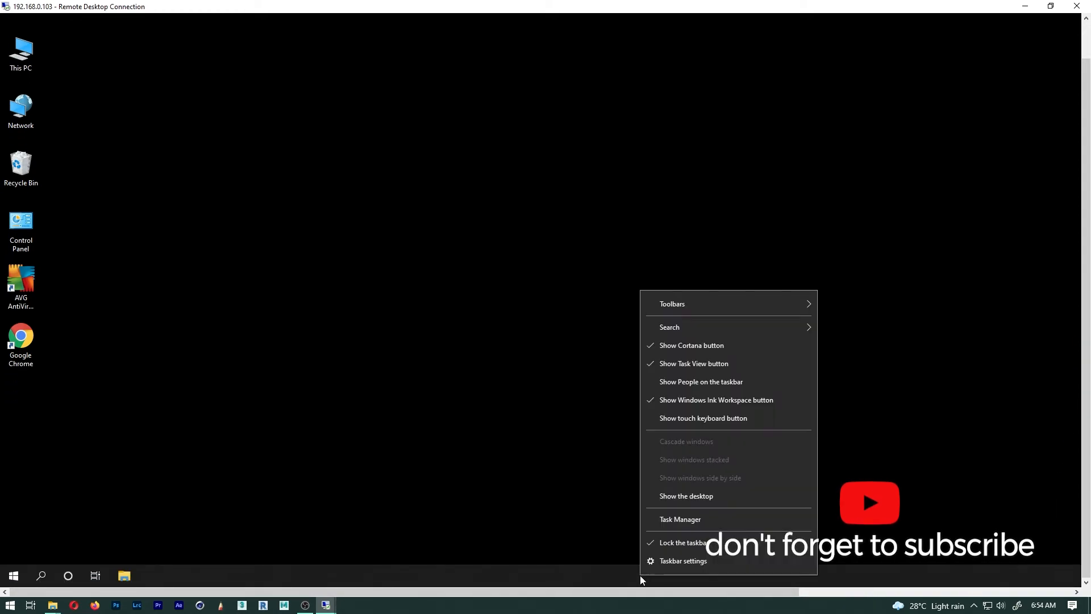
{"action": "left_click", "coordinate": [686, 541]}
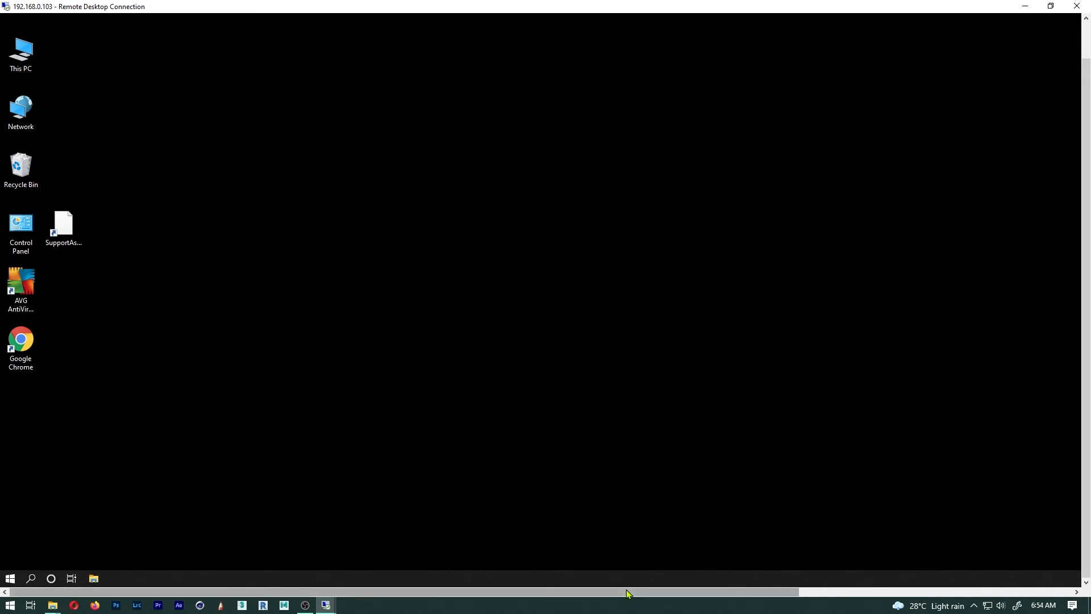
Open the network adapter list of the remote computer 192.168.0.103 from its Network & Internet settings
{"action": "left_click_drag", "start_coordinate": [631, 595], "coordinate": [928, 585]}
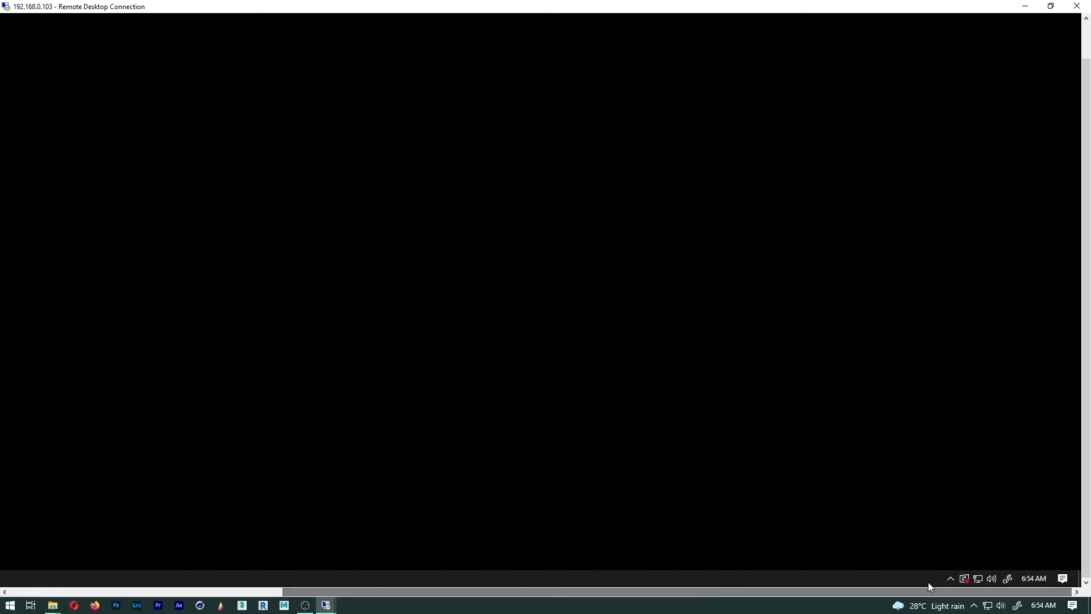
{"action": "right_click", "coordinate": [978, 580]}
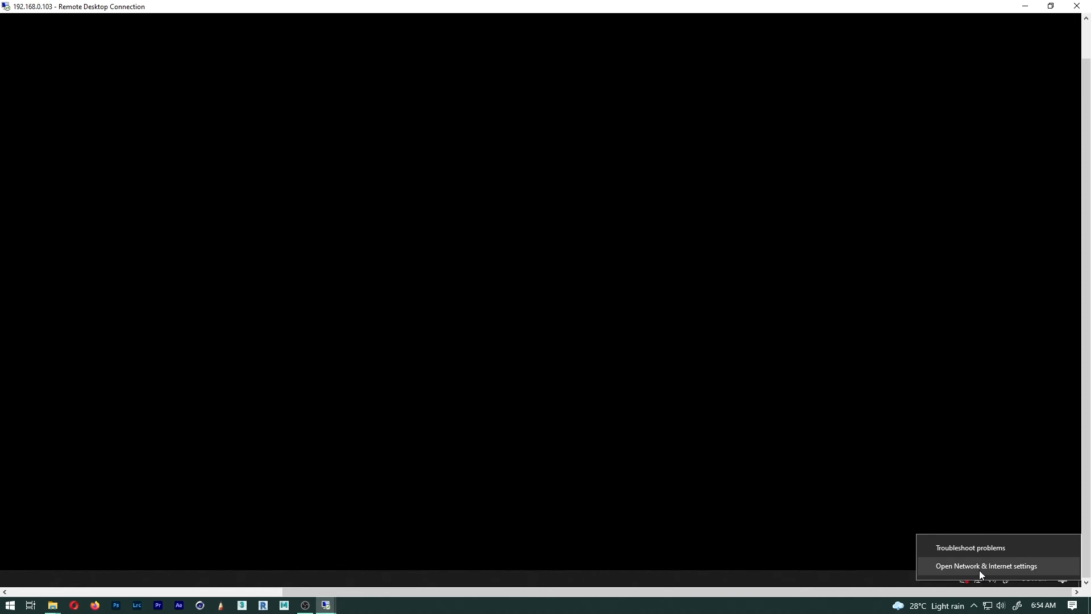
{"action": "left_click", "coordinate": [980, 570]}
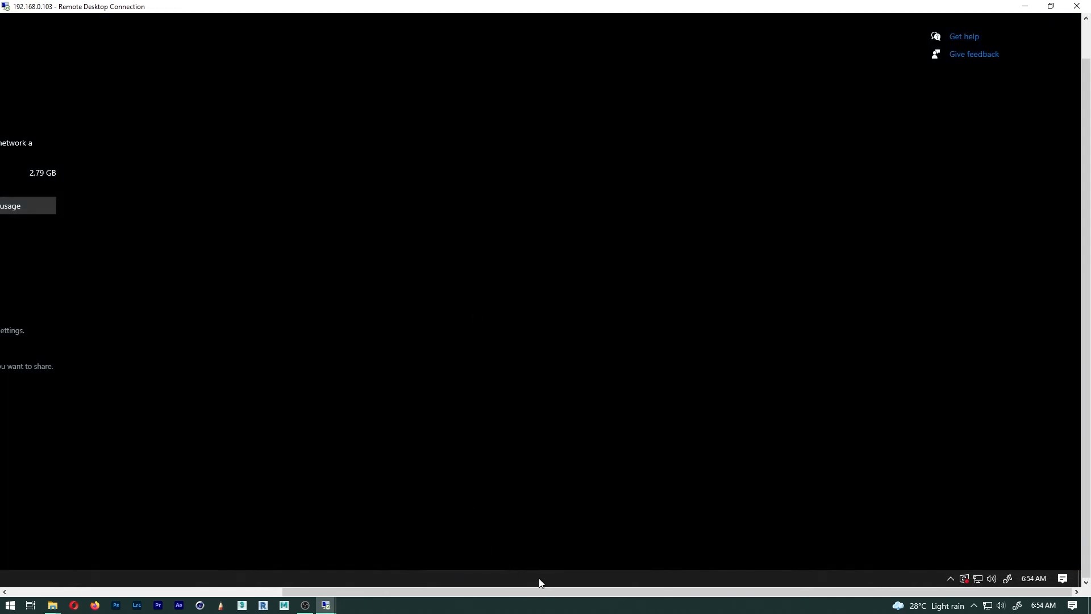
{"action": "left_click_drag", "start_coordinate": [524, 591], "coordinate": [268, 562]}
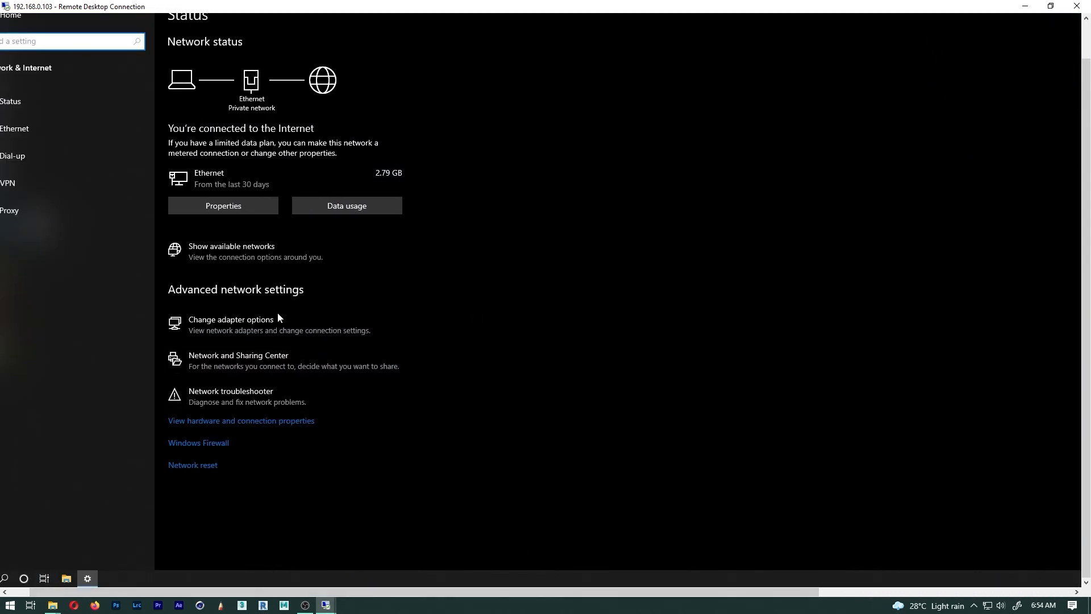
{"action": "left_click", "coordinate": [277, 329]}
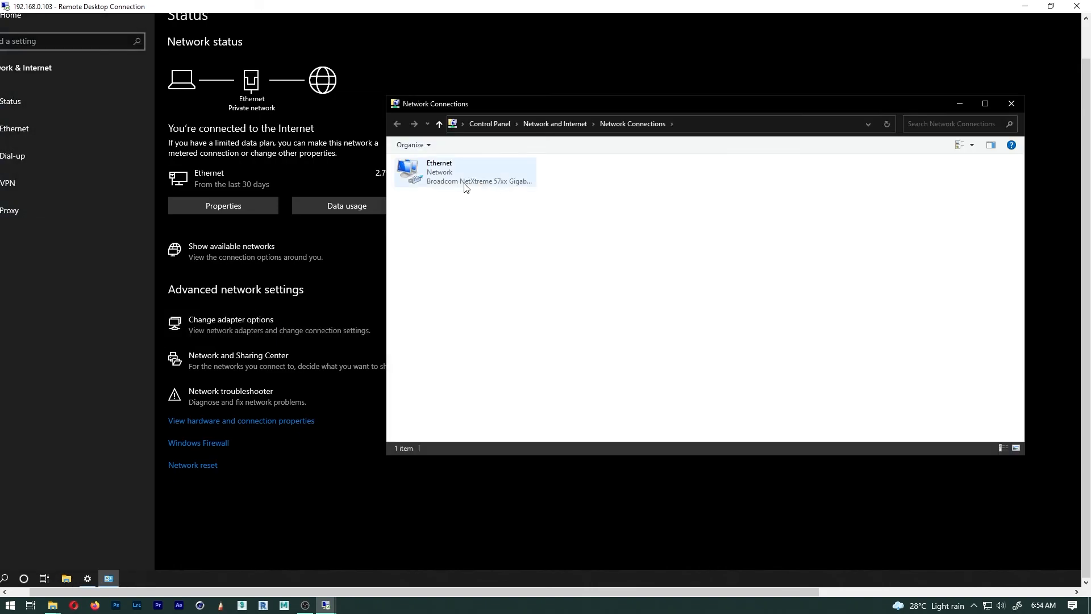
Open the Internet Protocol Version 4 (TCP/IPv4) properties of the remote computer's Ethernet adapter
{"action": "left_click", "coordinate": [434, 175]}
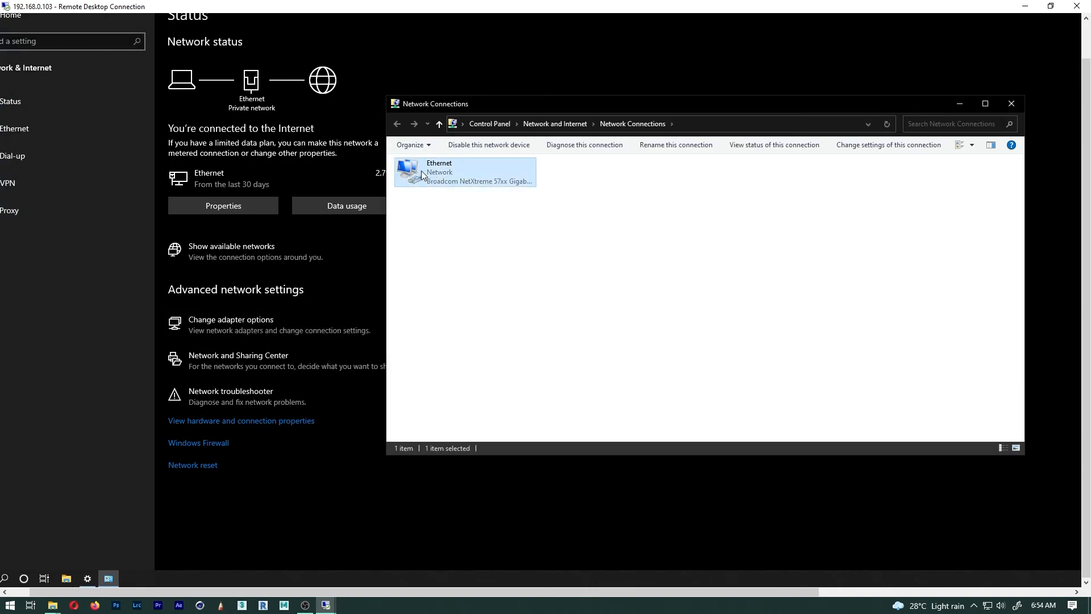
{"action": "right_click", "coordinate": [436, 173]}
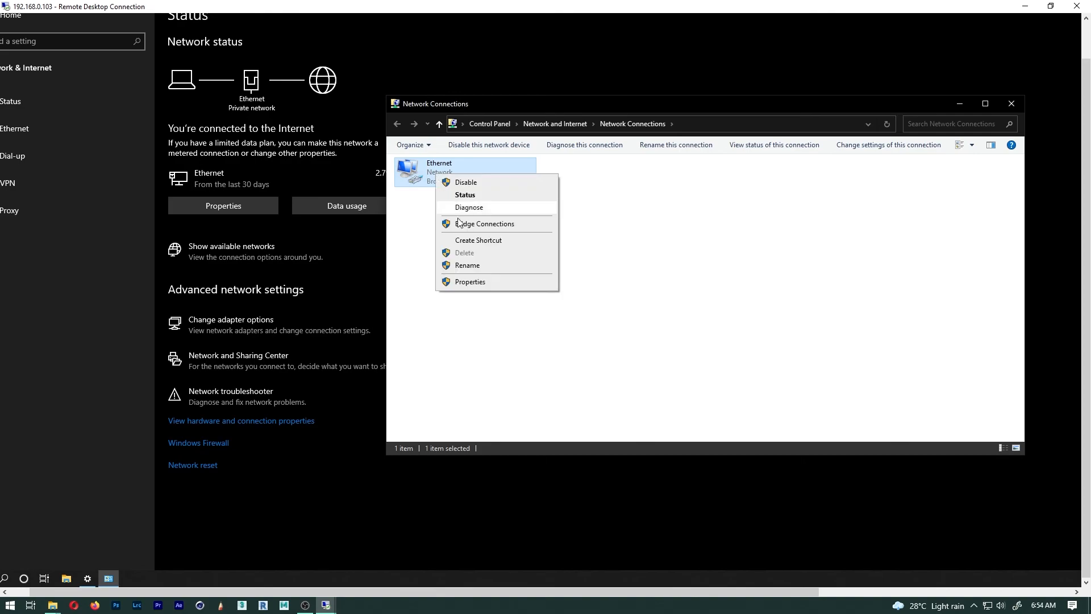
{"action": "left_click", "coordinate": [475, 286]}
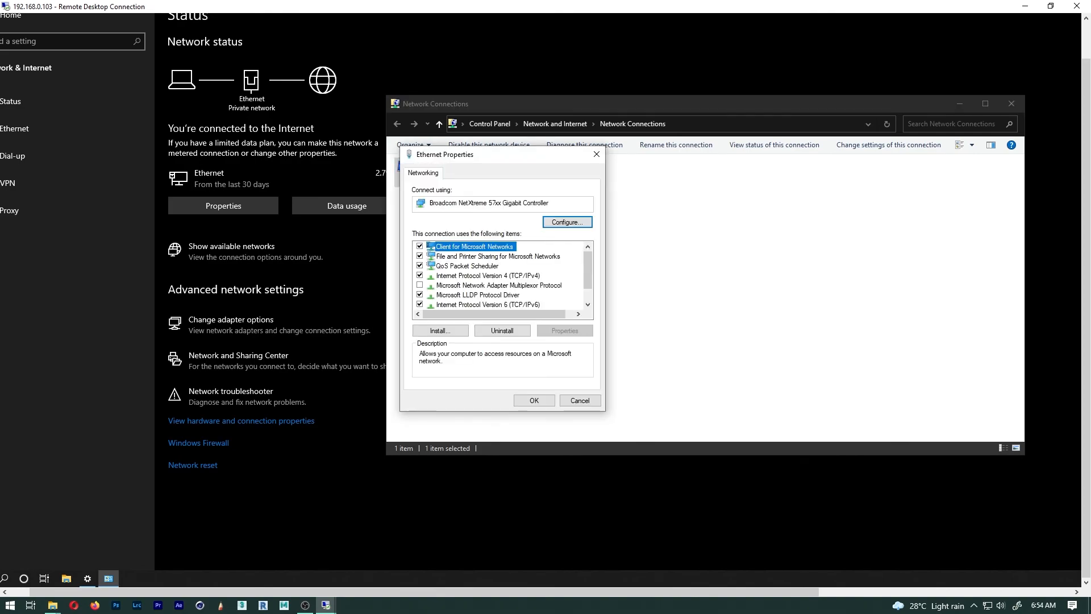
{"action": "left_click", "coordinate": [522, 275]}
{"action": "left_click", "coordinate": [564, 330]}
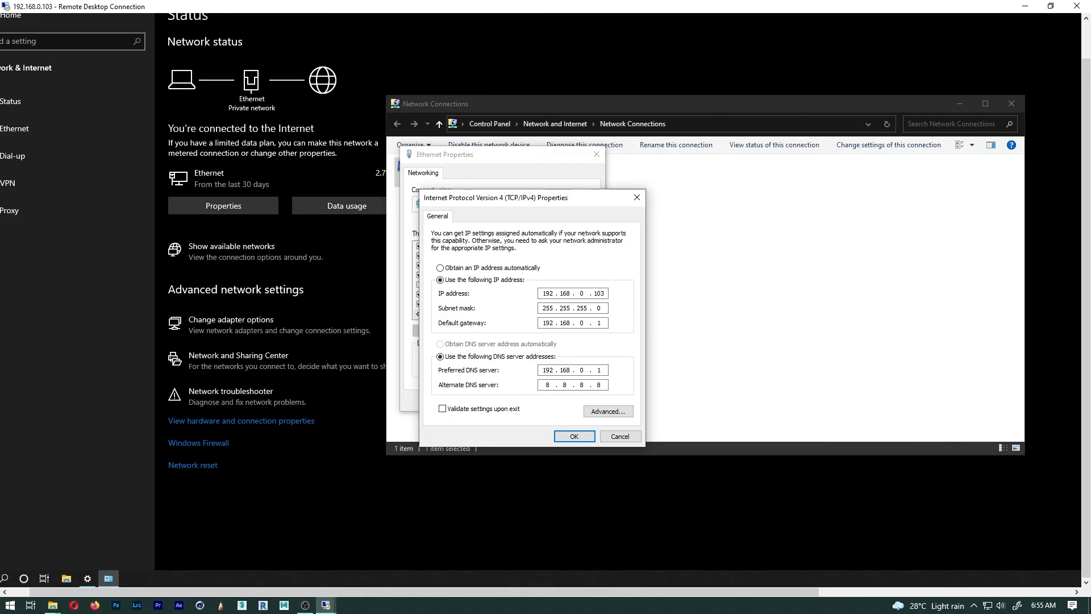
Examine the last part of the manually assigned IP address, and leave the IPv4 properties without saving
{"action": "double_click", "coordinate": [596, 293]}
{"action": "left_click", "coordinate": [604, 293]}
{"action": "left_click", "coordinate": [627, 438]}
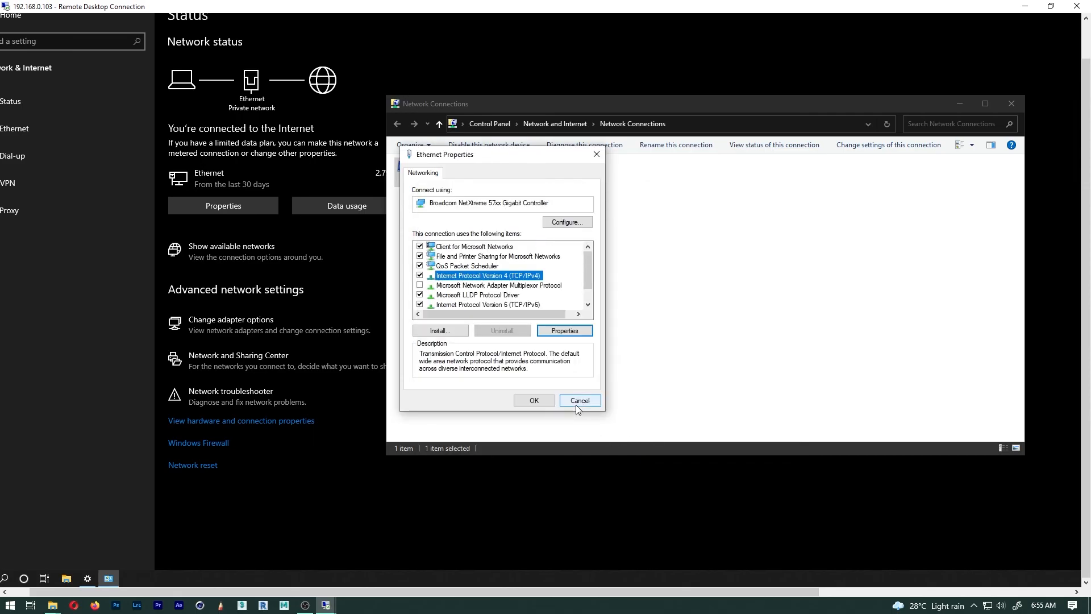